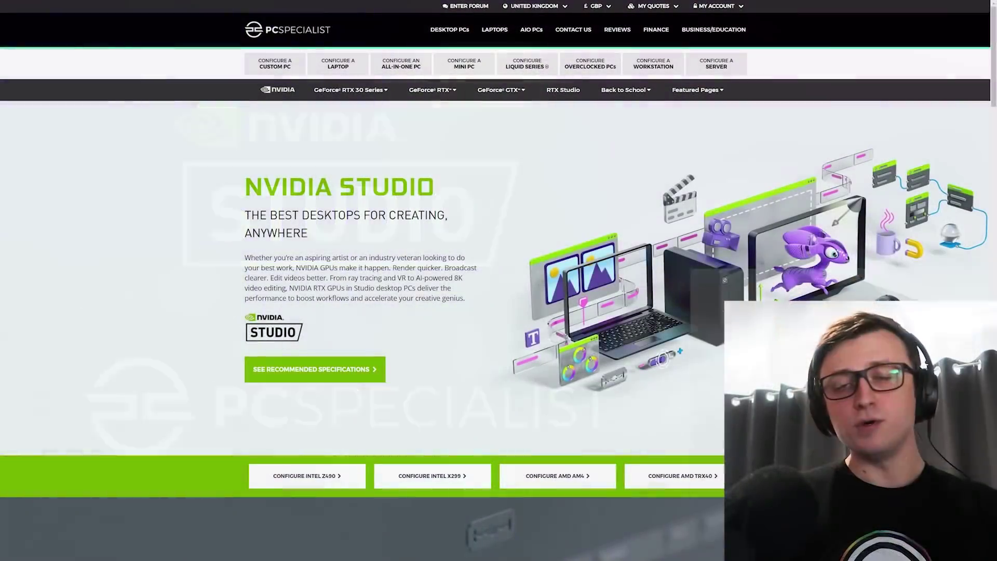
- Scroll the PCSpecialist NVIDIA Studio page down to the Recommended Specs Vector PC cards
scroll(932, 78, "down", 6)
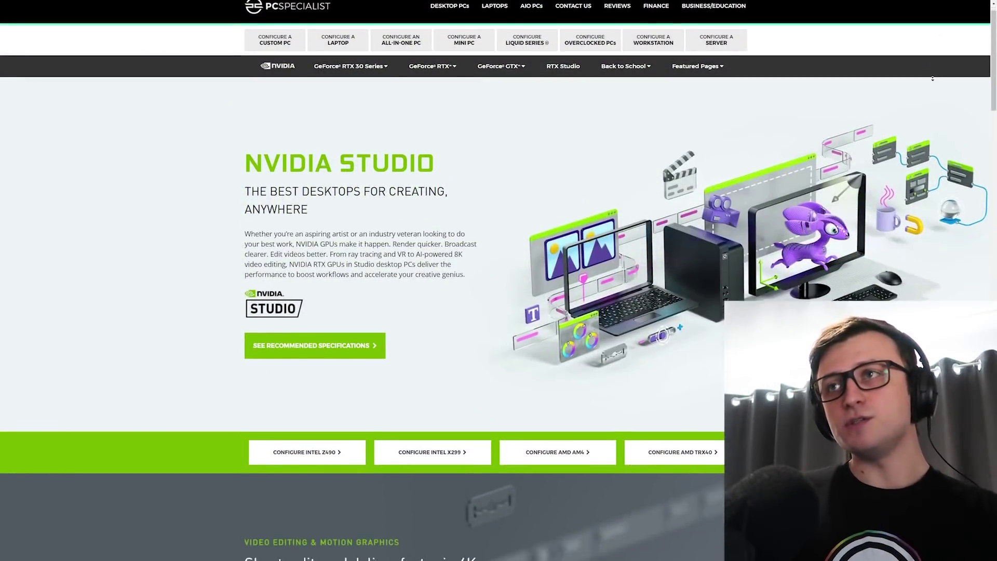
scroll(932, 79, "down", 6)
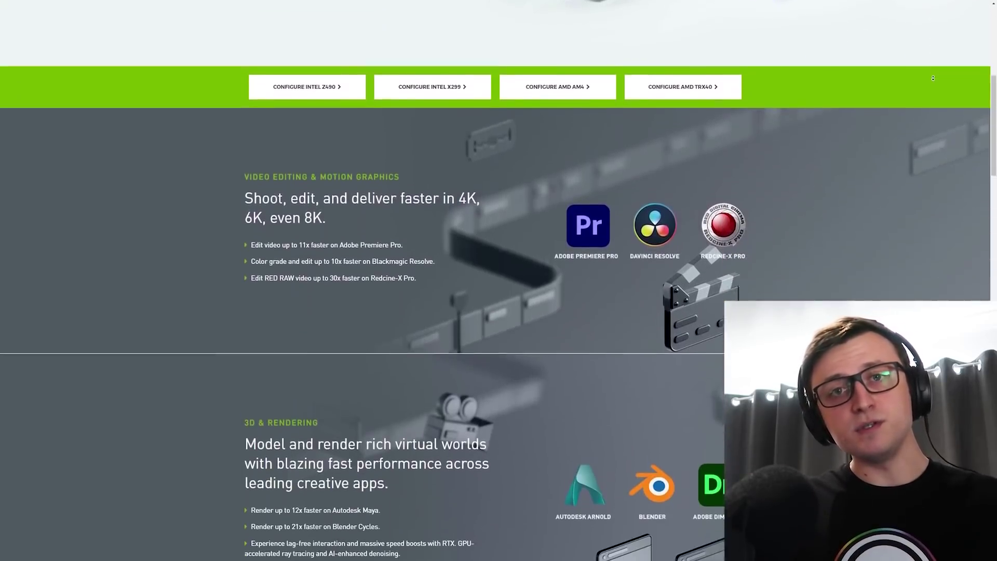
scroll(933, 77, "down", 6)
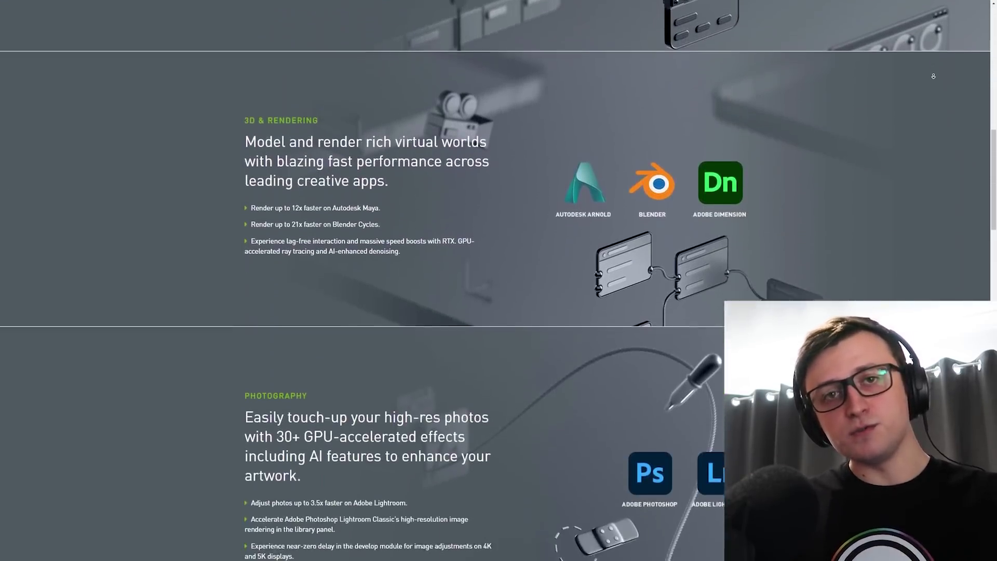
scroll(933, 77, "down", 6)
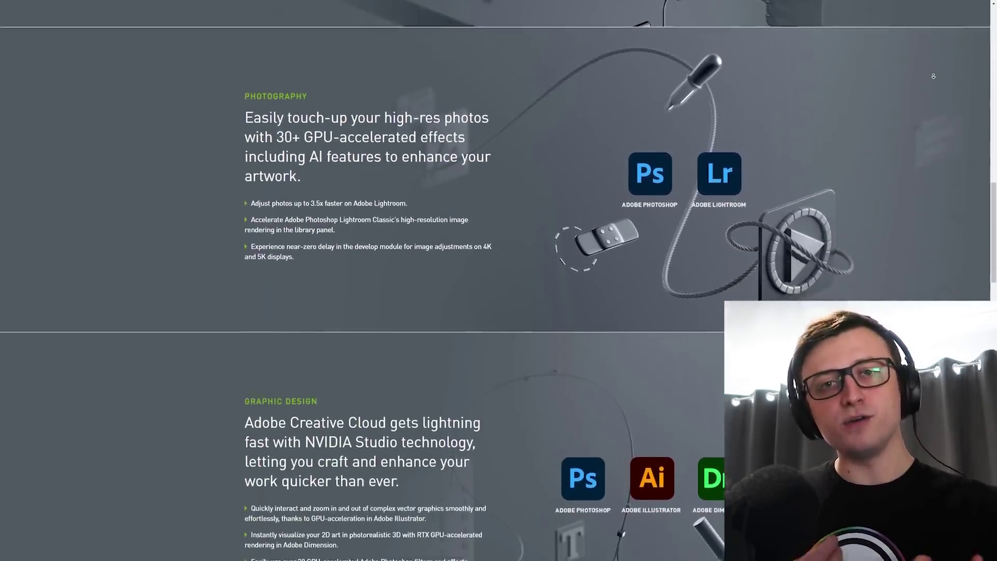
scroll(933, 76, "down", 6)
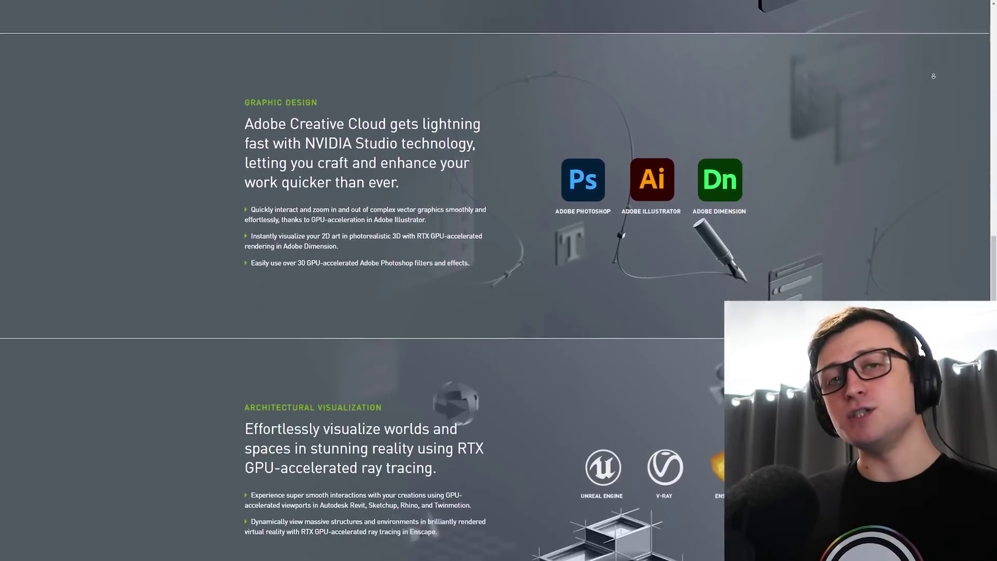
scroll(933, 77, "down", 6)
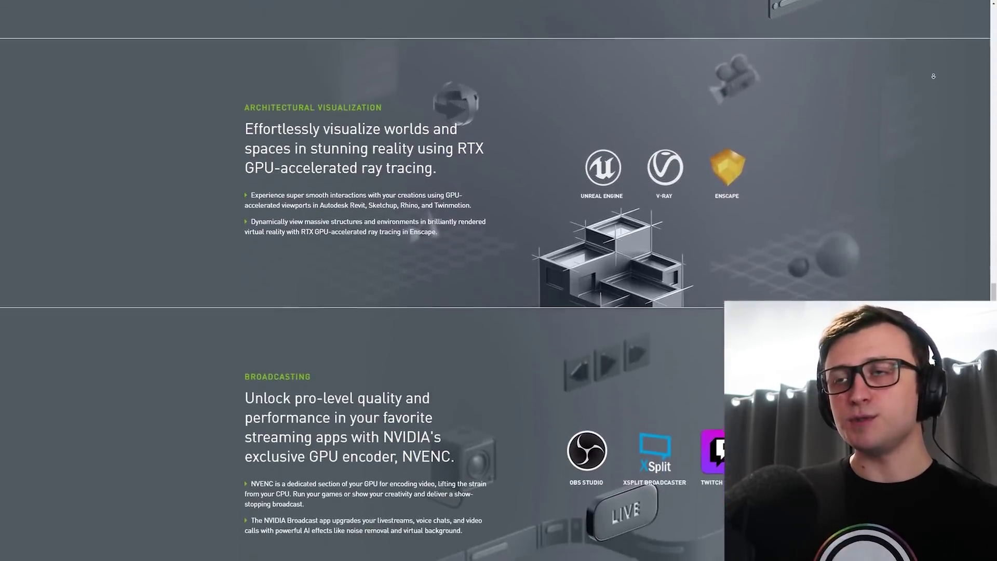
scroll(933, 76, "down", 6)
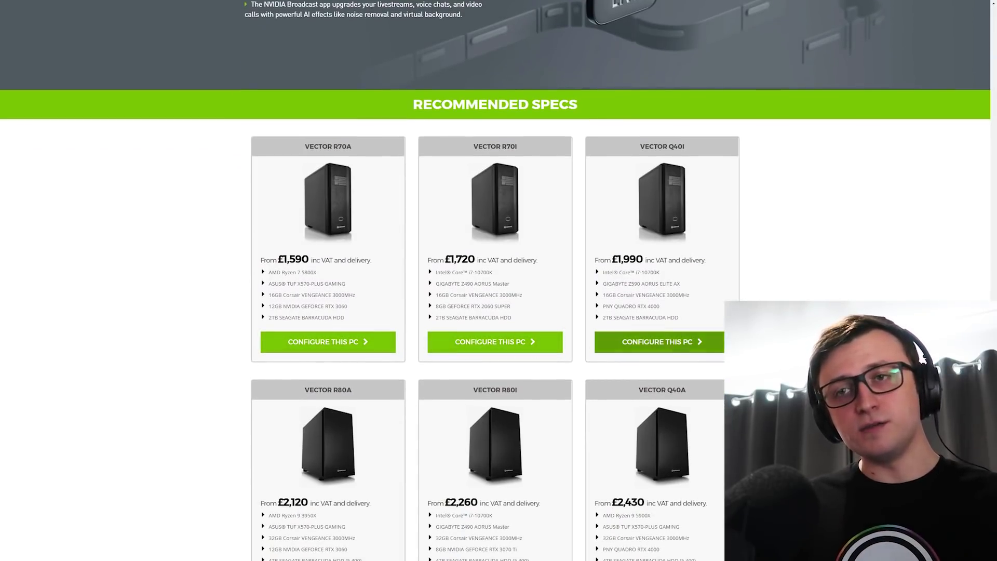
scroll(727, 342, "down", 5)
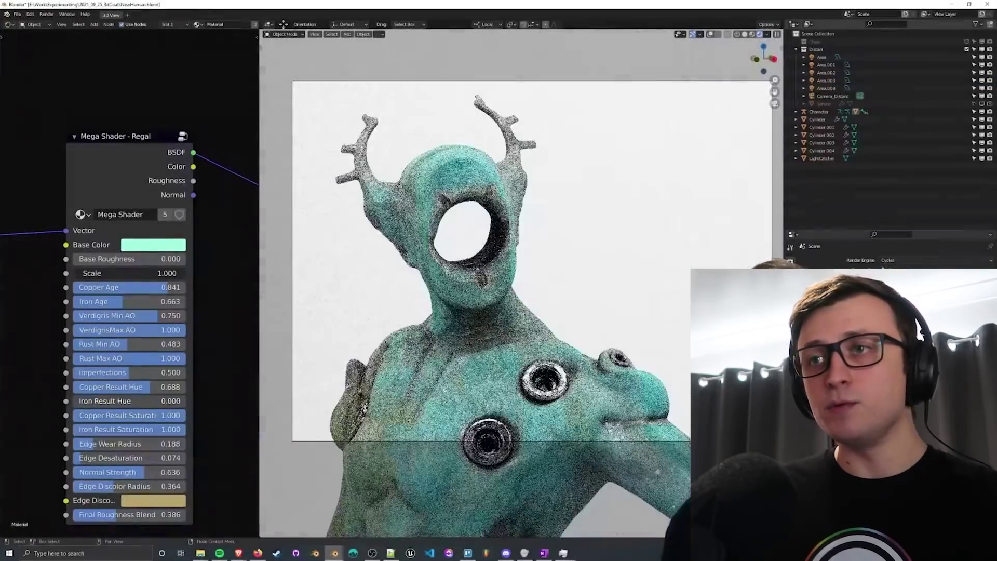
- Raise the Mega Shader group's Iron Result Hue from 0.000 to 0.500
left_click_drag(114, 401, 130, 401)
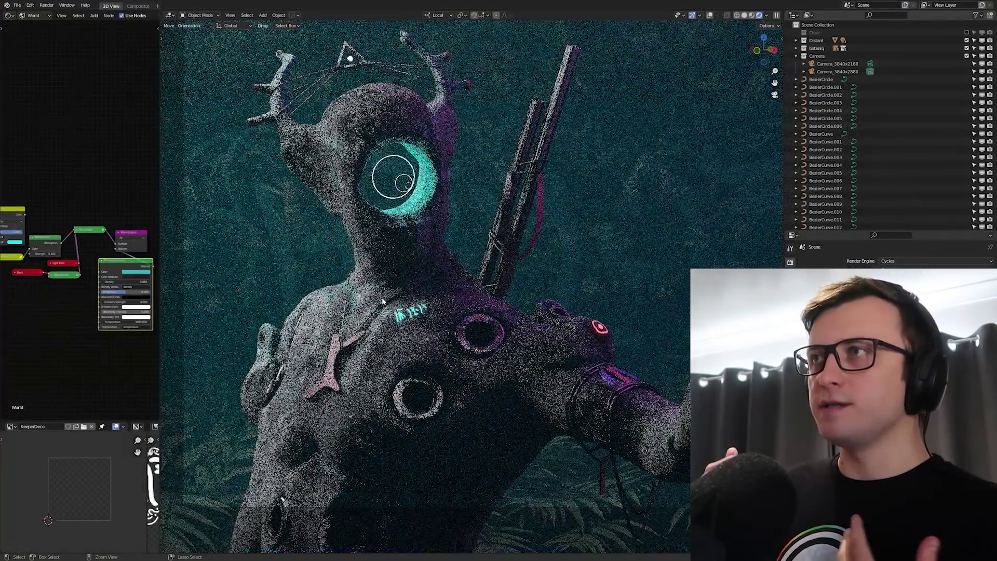
- Limit viewport rendering to a boxed region around the nebula cloud
key("b")
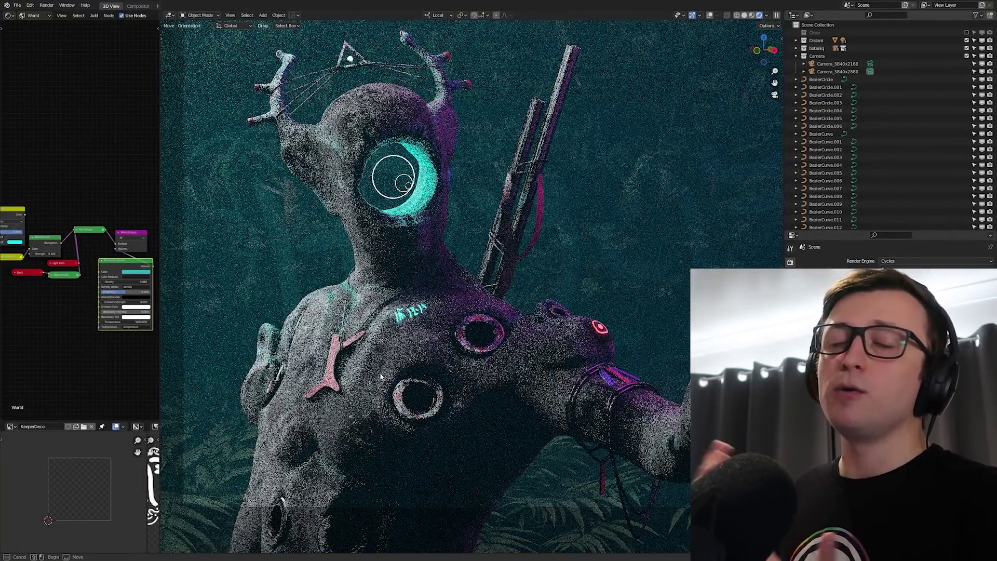
left_click_drag(274, 256, 417, 405)
scroll(438, 378, "up", 1)
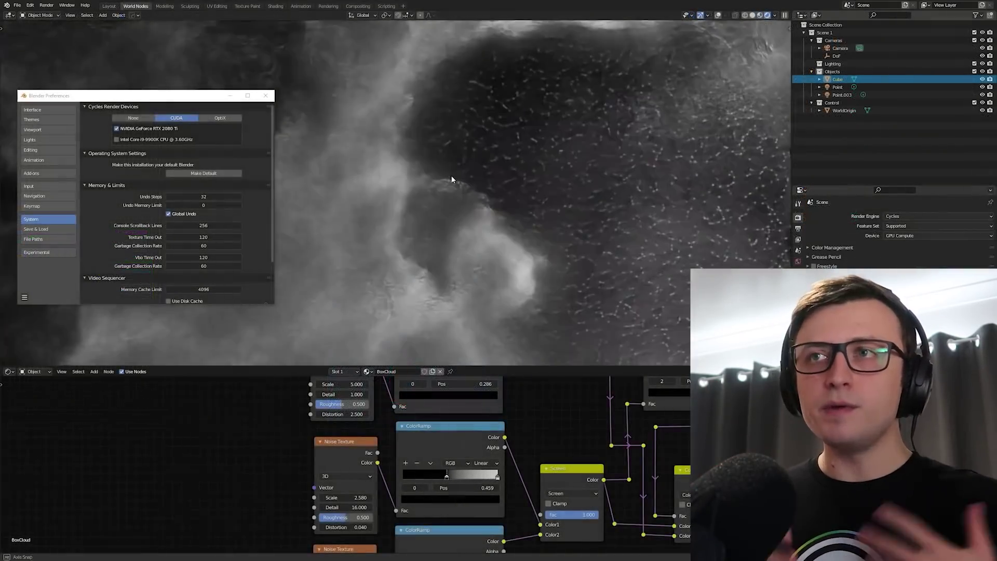
- Orbit around the cloud and switch the viewport to rendered shading
middle_click_drag(456, 180, 466, 182)
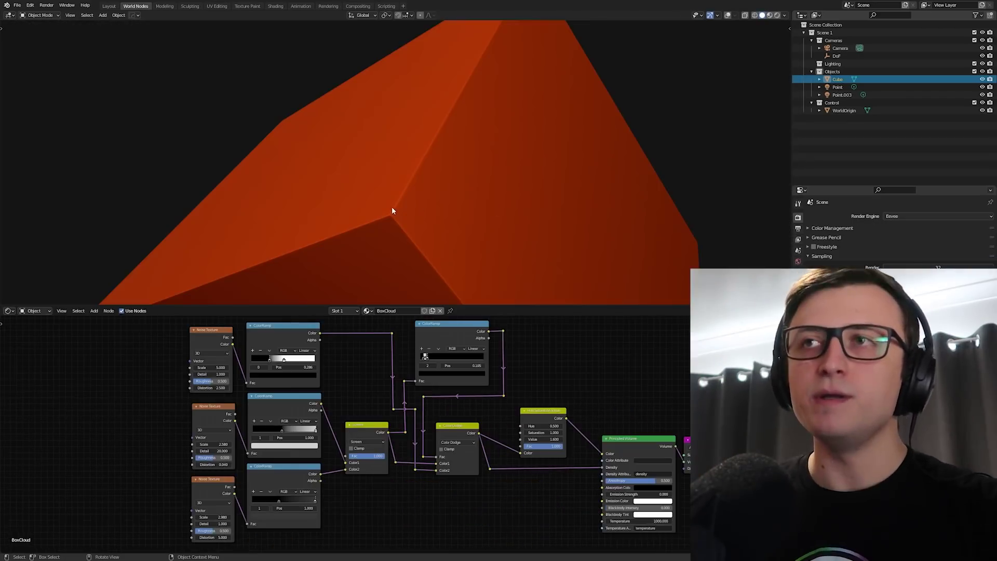
key("z")
left_click(470, 162)
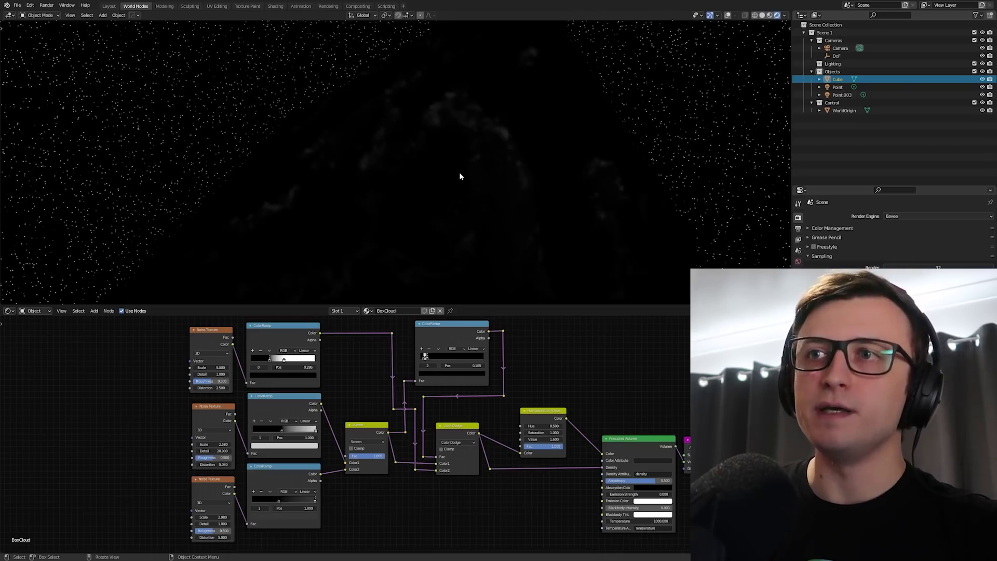
- Zoom into the Eevee-rendered nebula cloud and open the Render Engine dropdown
scroll(463, 181, "up", 8)
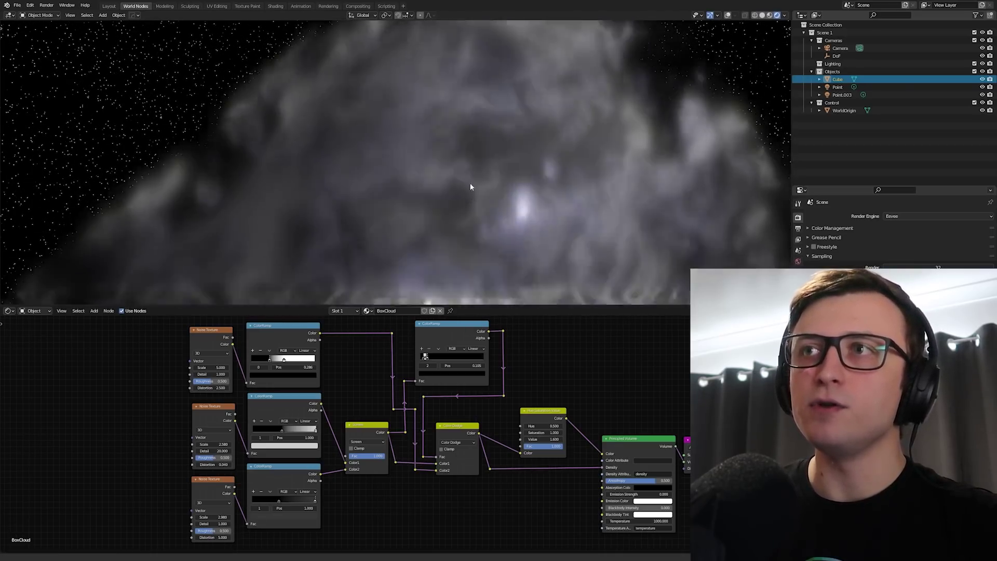
scroll(465, 185, "up", 6)
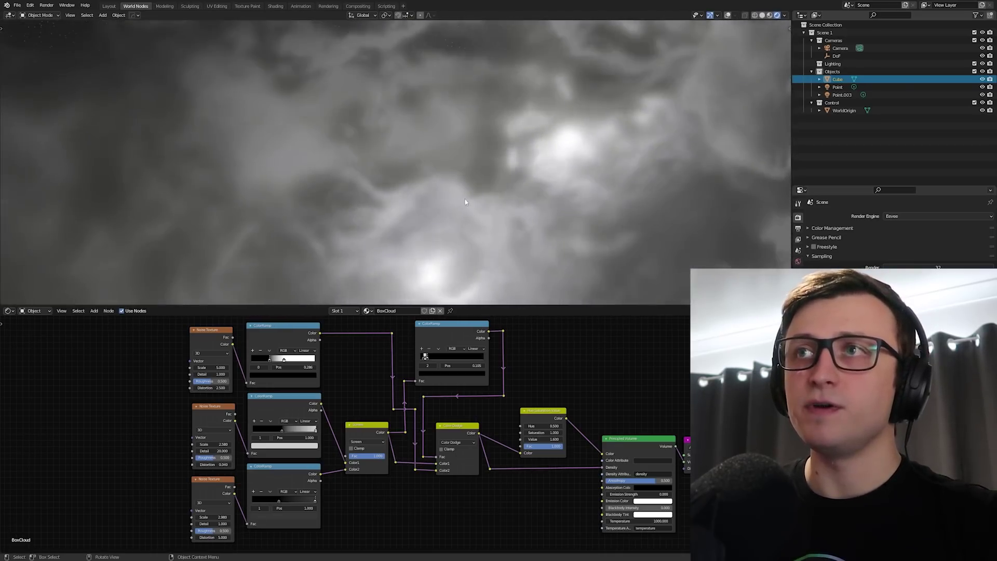
scroll(471, 191, "up", 3)
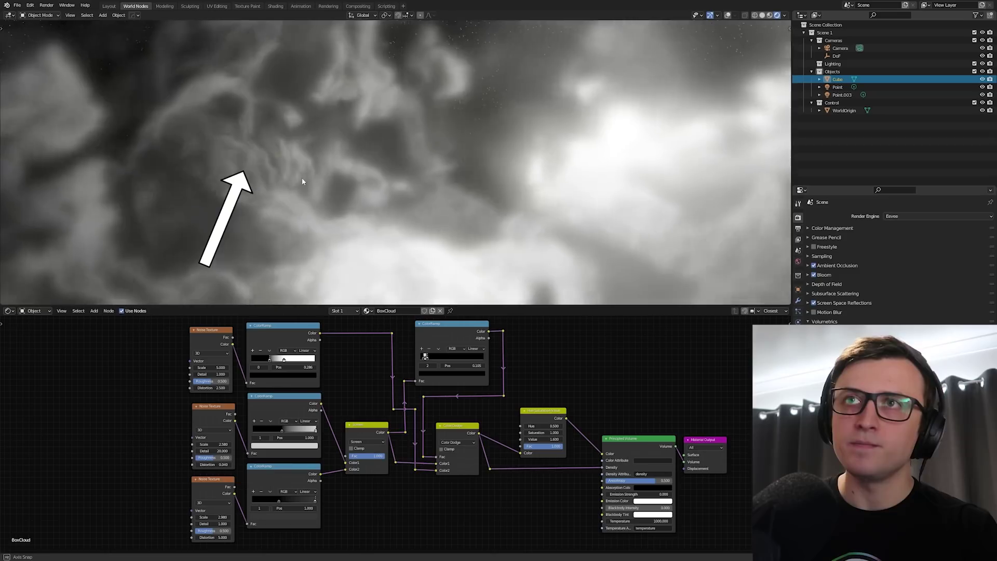
left_click(898, 216)
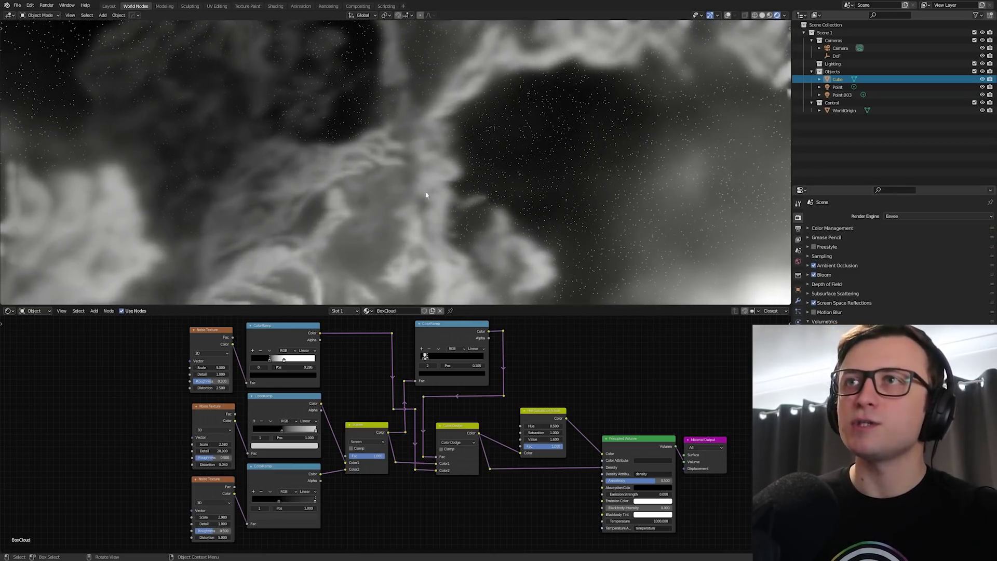
left_click(900, 217)
- Switch the render engine to Cycles and enlarge the 3D viewport over the node editor
left_click(898, 245)
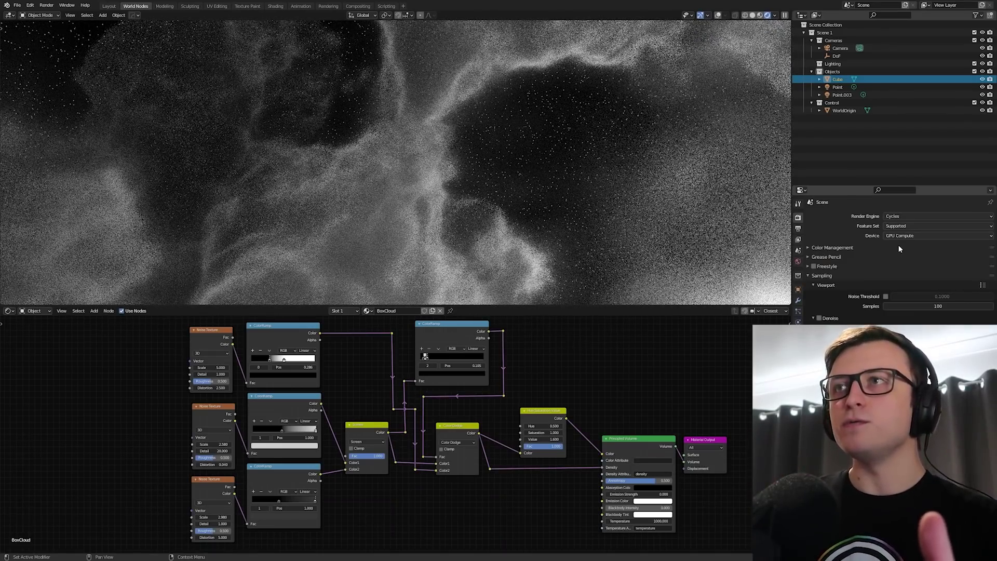
left_click_drag(467, 307, 468, 367)
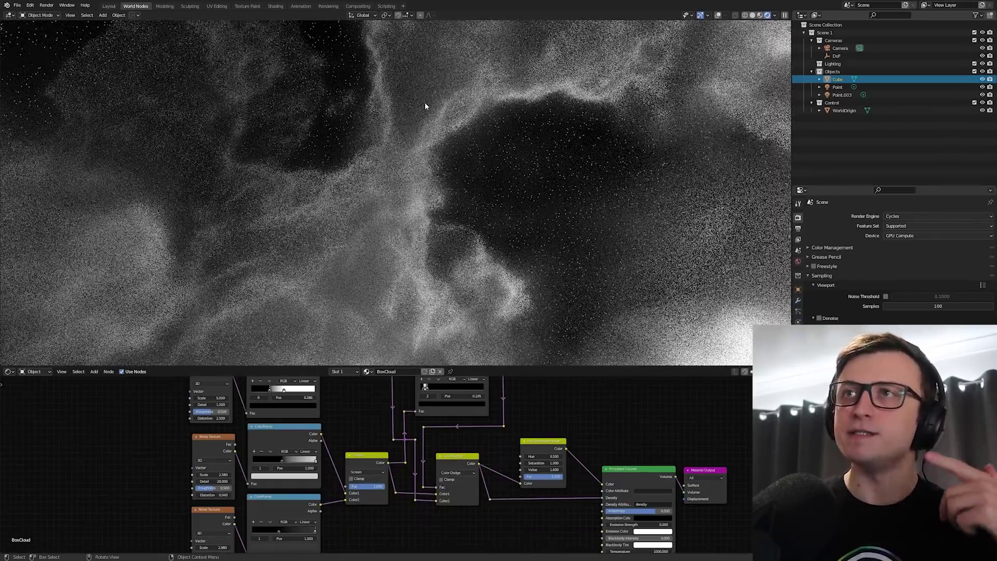
middle_click_drag(454, 139, 462, 169)
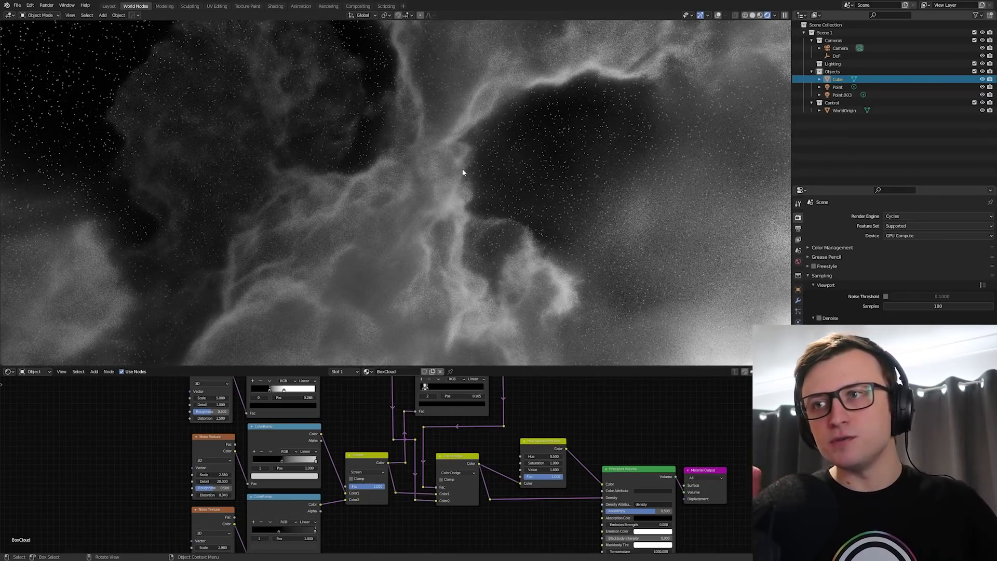
- Drag the lower ColorRamp's stop to the right to position 0.459
middle_click_drag(448, 151, 470, 189)
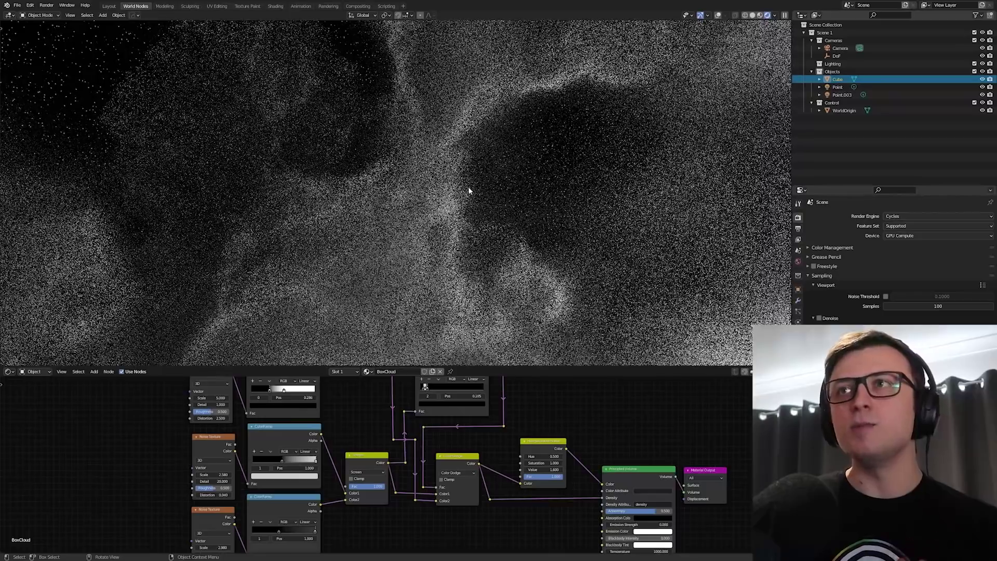
scroll(352, 441, "up", 4)
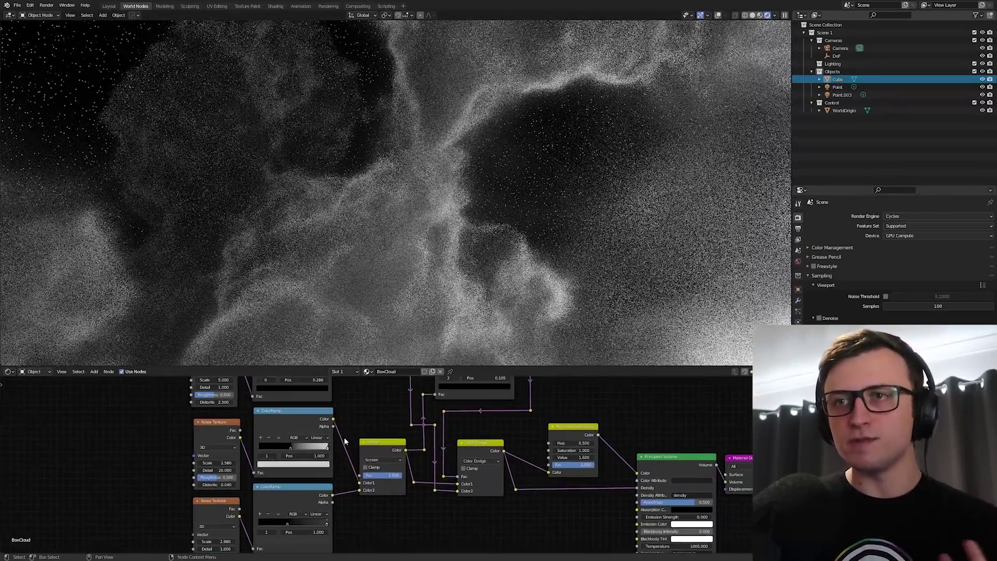
left_click_drag(289, 476, 291, 473)
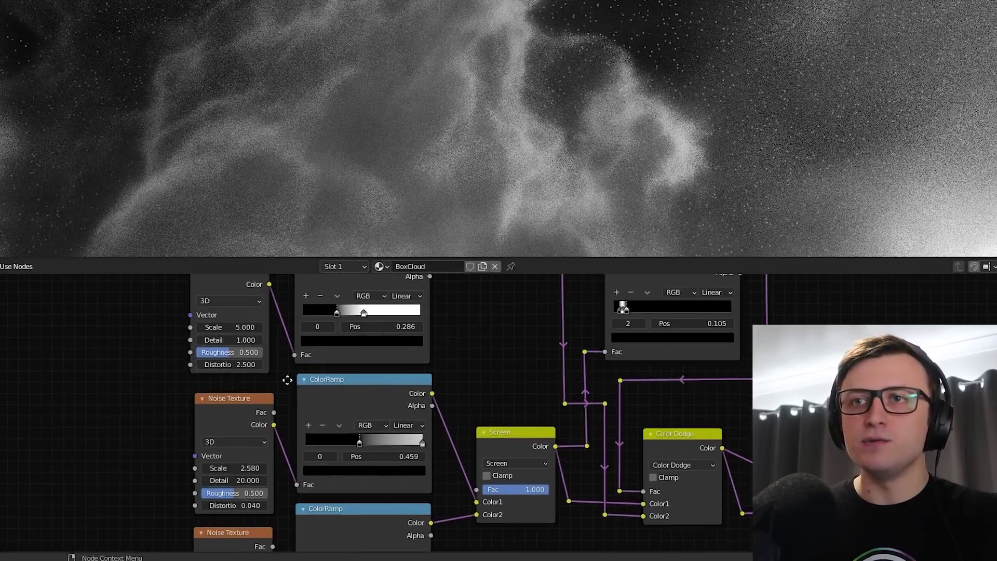
- Zoom around the node editor while Cycles refines the nebula, then edit the Noise Texture Detail
scroll(279, 378, "up", 1)
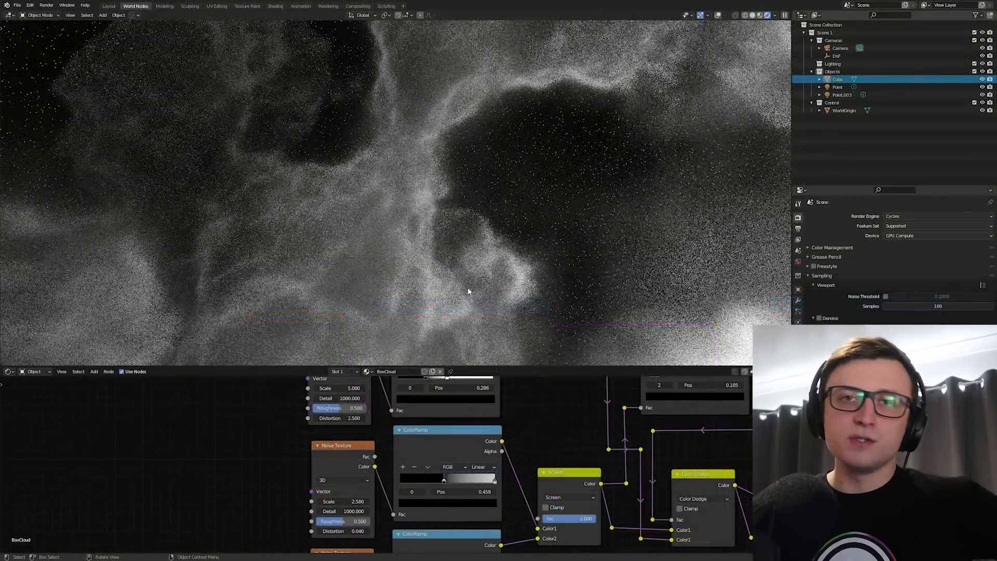
scroll(465, 289, "up", 2)
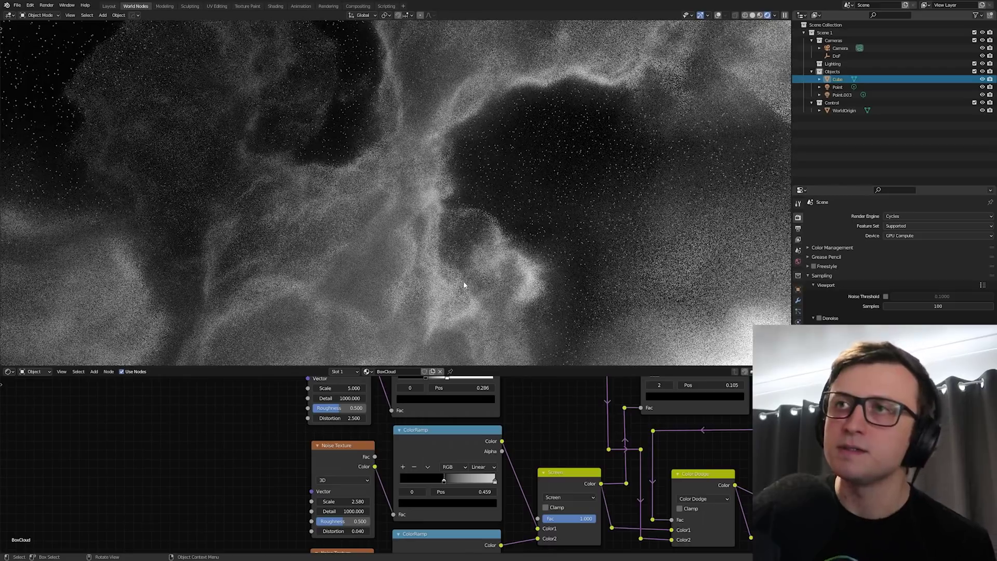
scroll(493, 301, "up", 1)
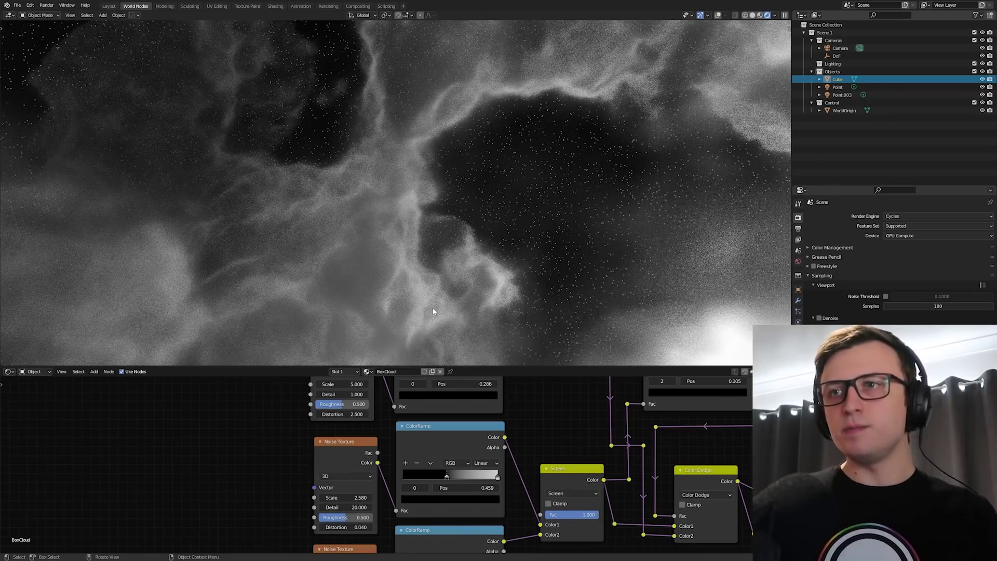
left_click(343, 507)
- Set the second Noise Texture's Detail to 0, try 2.4 and 8.3, then settle on 16.000
type("0")
key("Return")
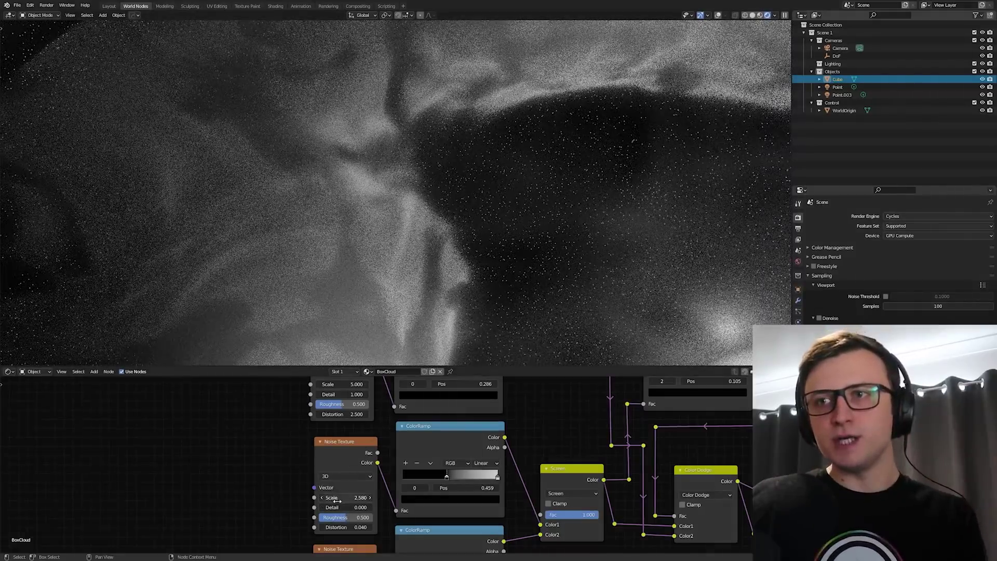
mouse_move(344, 507)
left_mouse_down()
mouse_move(379, 507)
mouse_move(333, 507)
left_mouse_up()
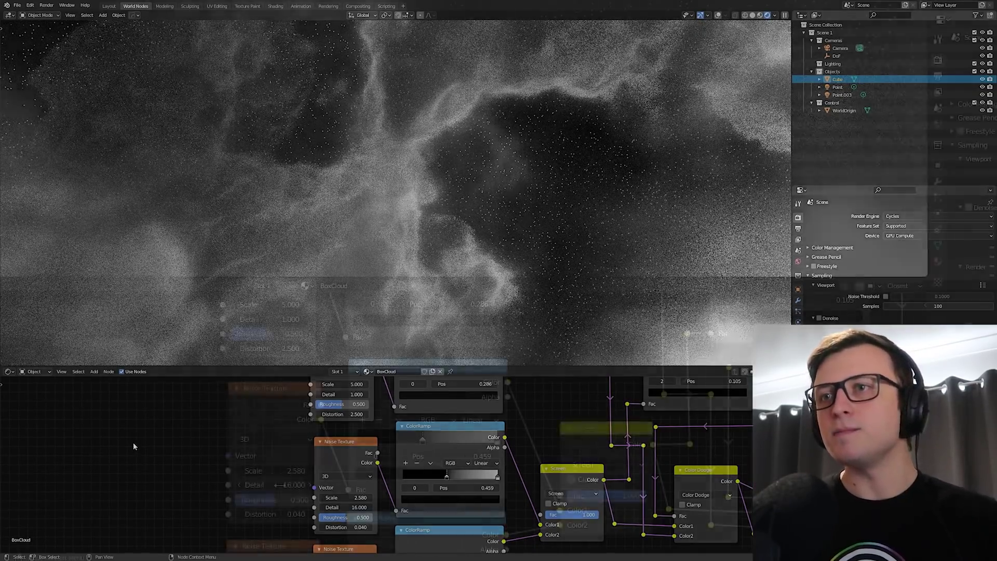
left_click_drag(342, 508, 333, 508)
mouse_move(272, 487)
left_mouse_down()
mouse_move(306, 487)
mouse_move(272, 487)
left_mouse_up()
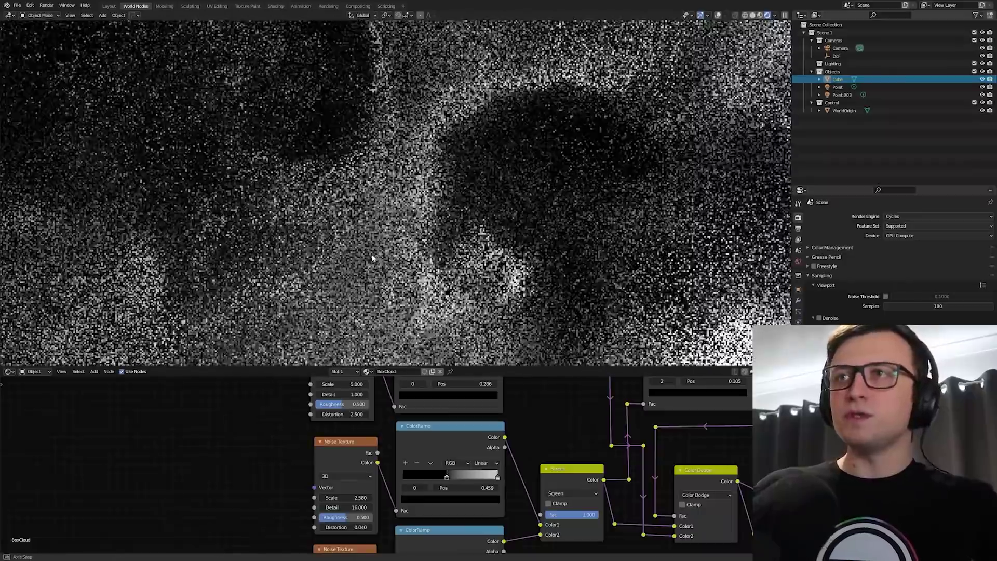
middle_click_drag(373, 257, 360, 254)
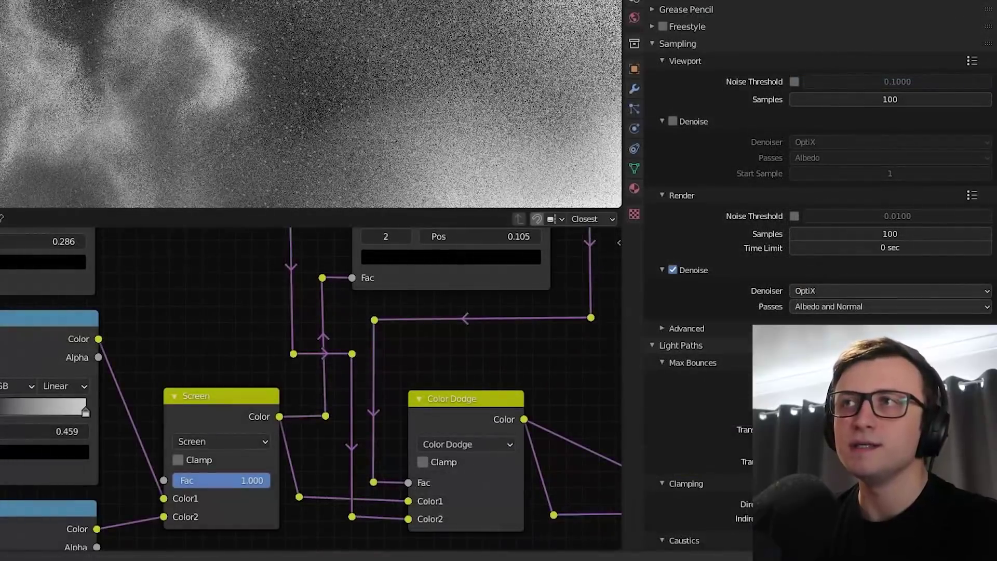
- Enable viewport Denoise with OptiX as the denoiser
left_click(673, 122)
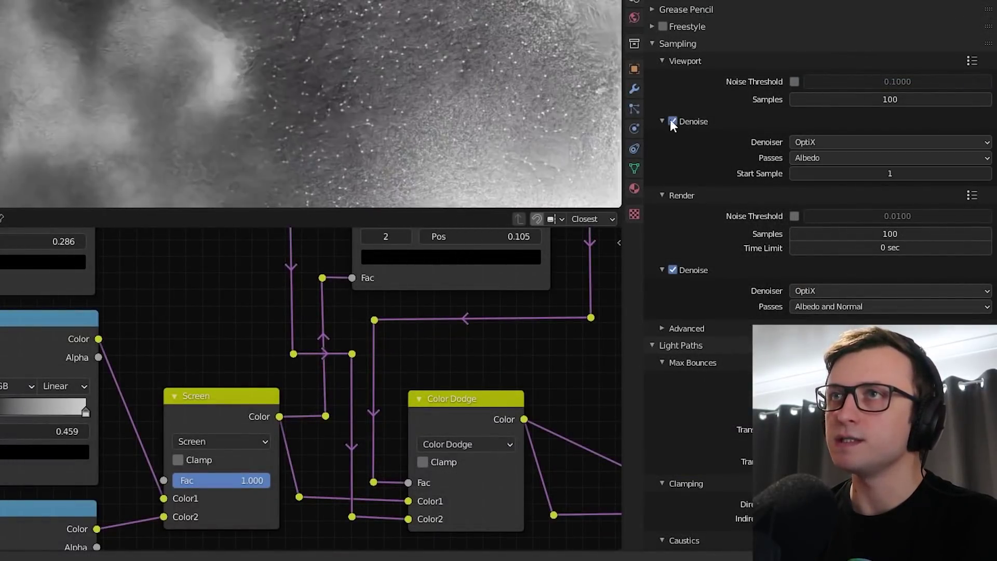
left_click(830, 142)
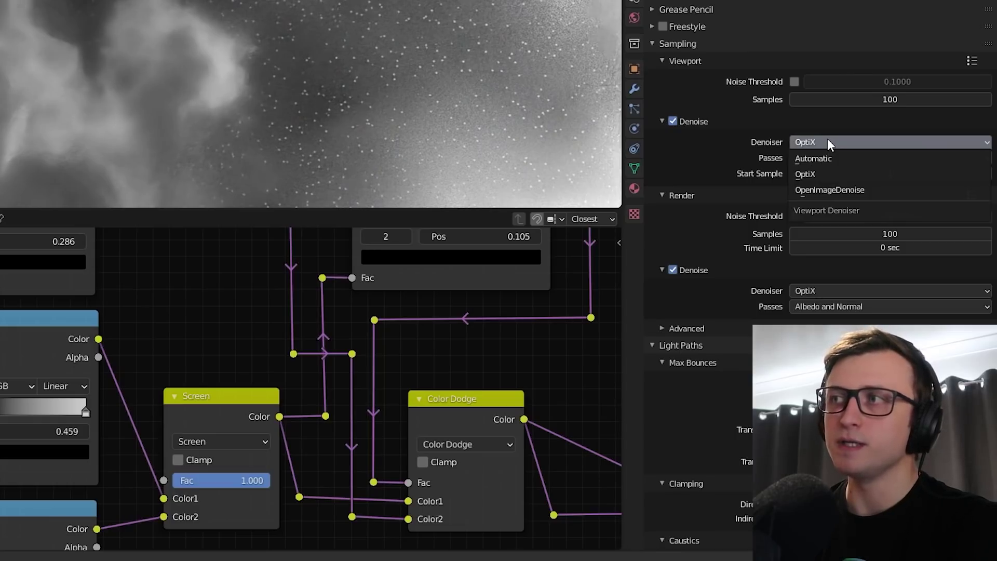
left_click(828, 138)
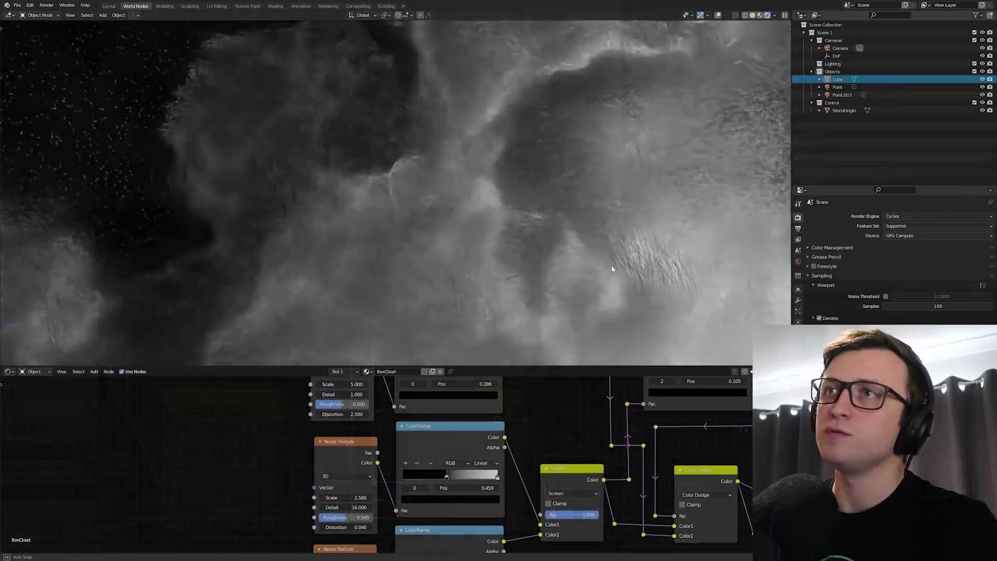
- Orbit and walk-navigate around the smoothly denoised nebula
middle_click_drag(622, 266, 557, 215)
key("shift+grave")
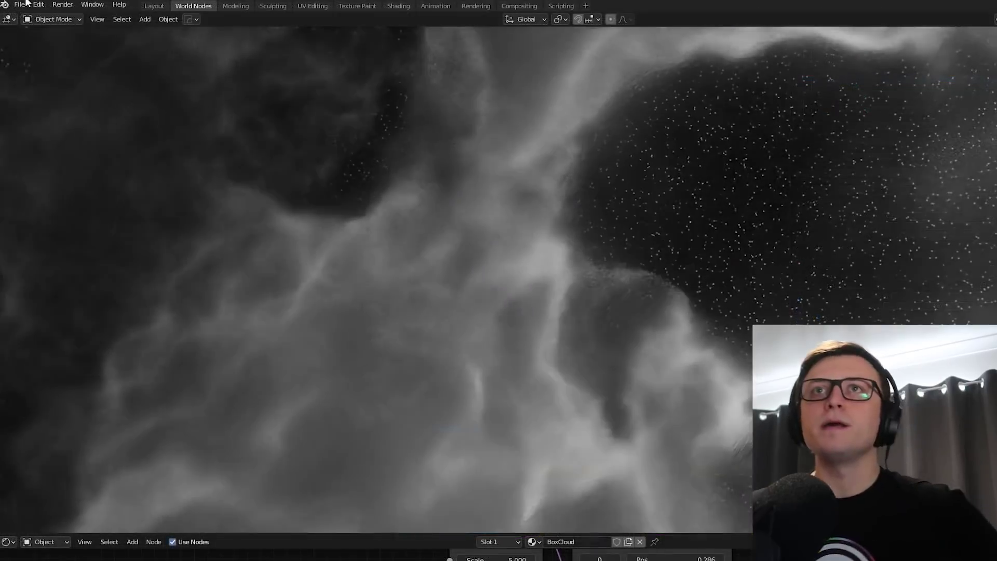
left_click(30, 5)
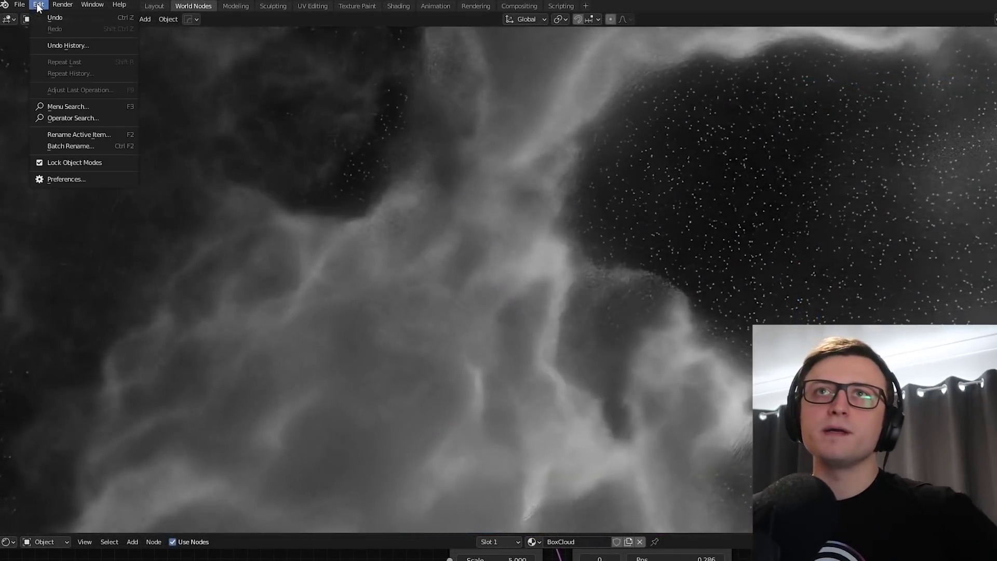
- Open Preferences, set Cycles render devices to CUDA, and view the nebula in solid shading
left_click(63, 179)
left_click_drag(152, 24, 303, 131)
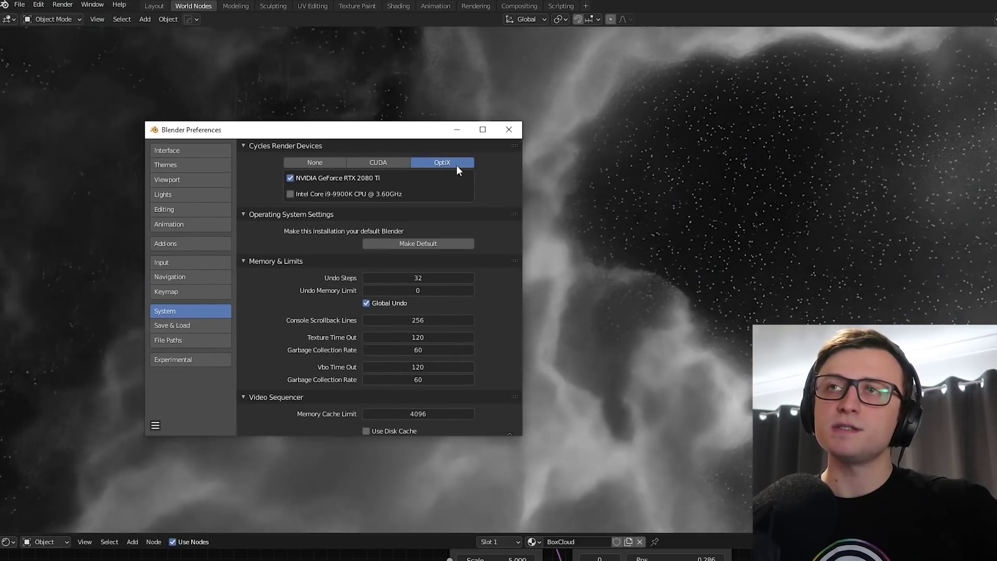
left_click(388, 164)
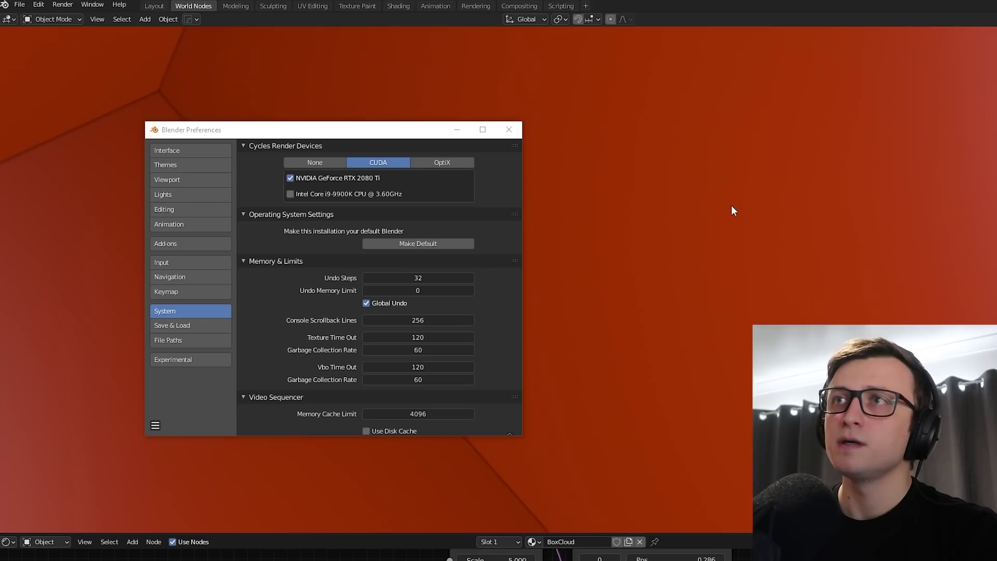
key("z")
left_click(653, 232)
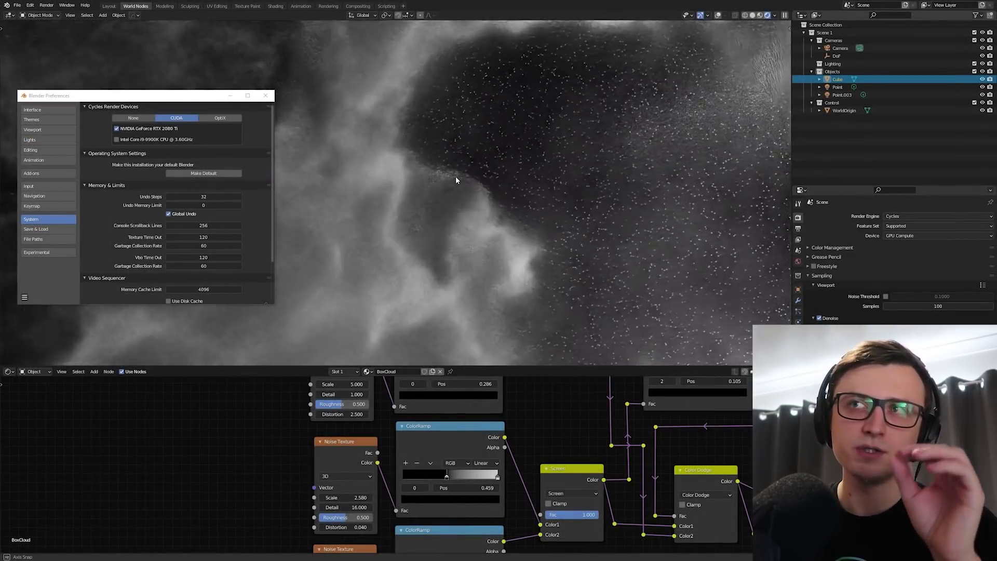
middle_click_drag(463, 179, 508, 175)
- Switch the Cycles render device back to OptiX and return the viewport to rendered shading
left_click(221, 118)
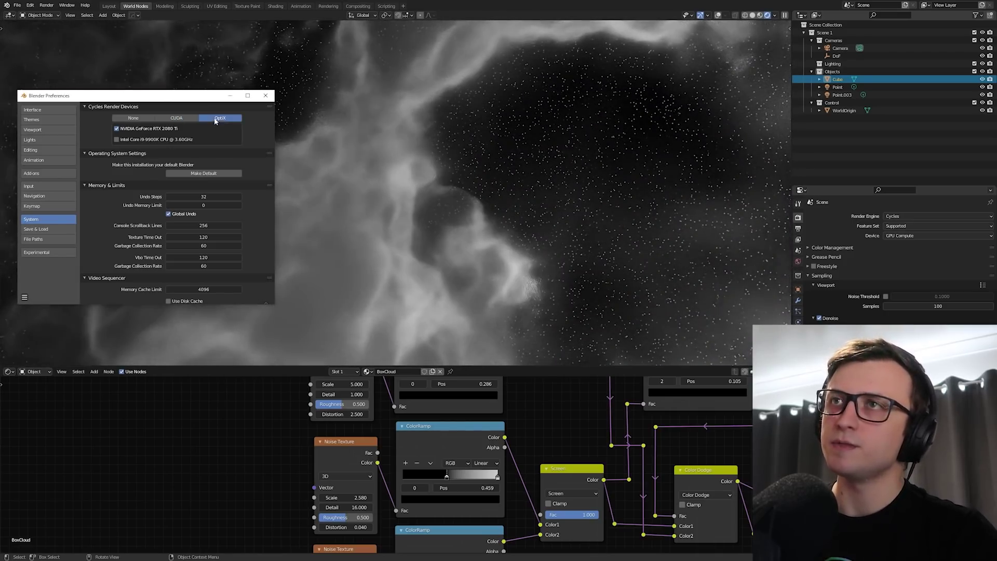
key("z")
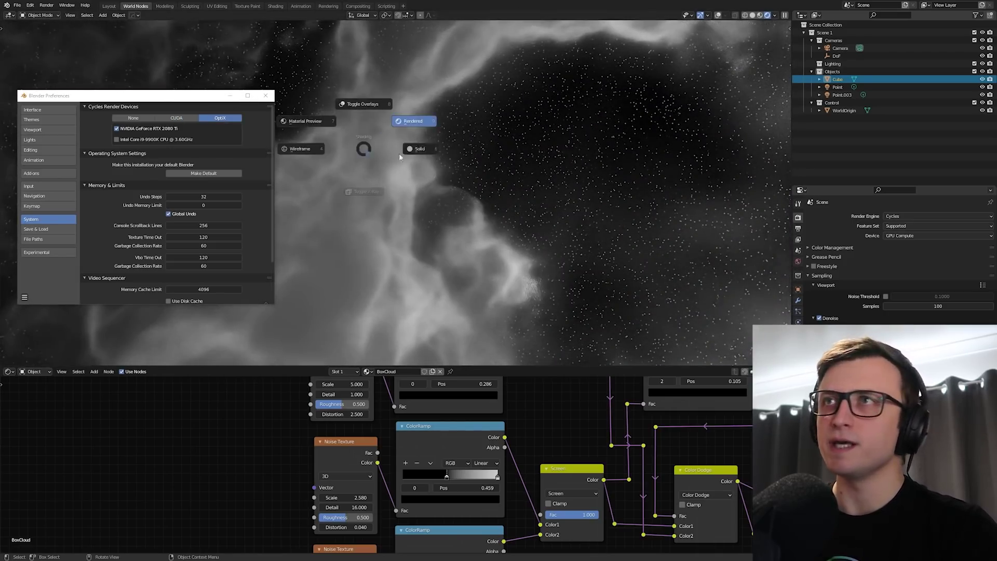
left_click(390, 147)
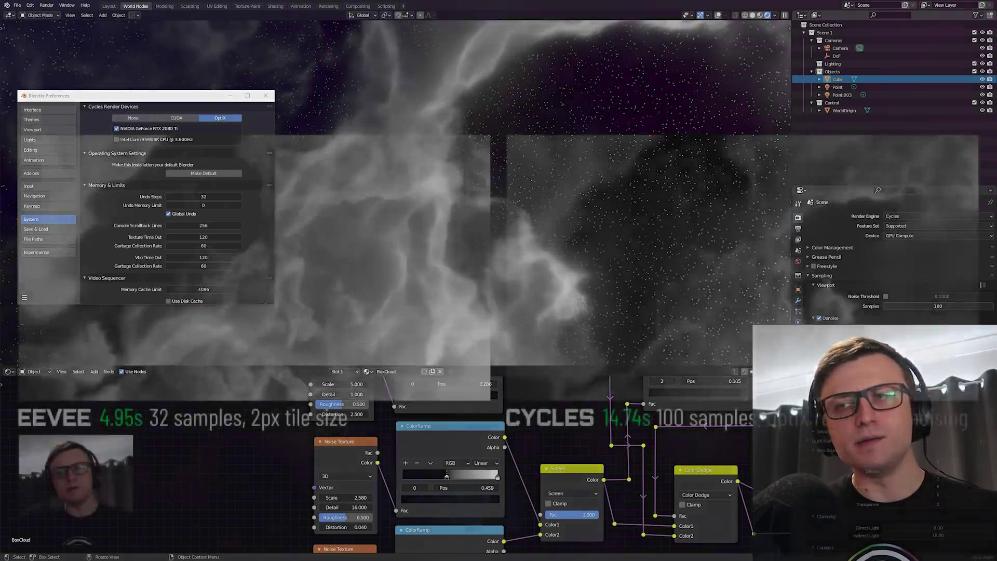